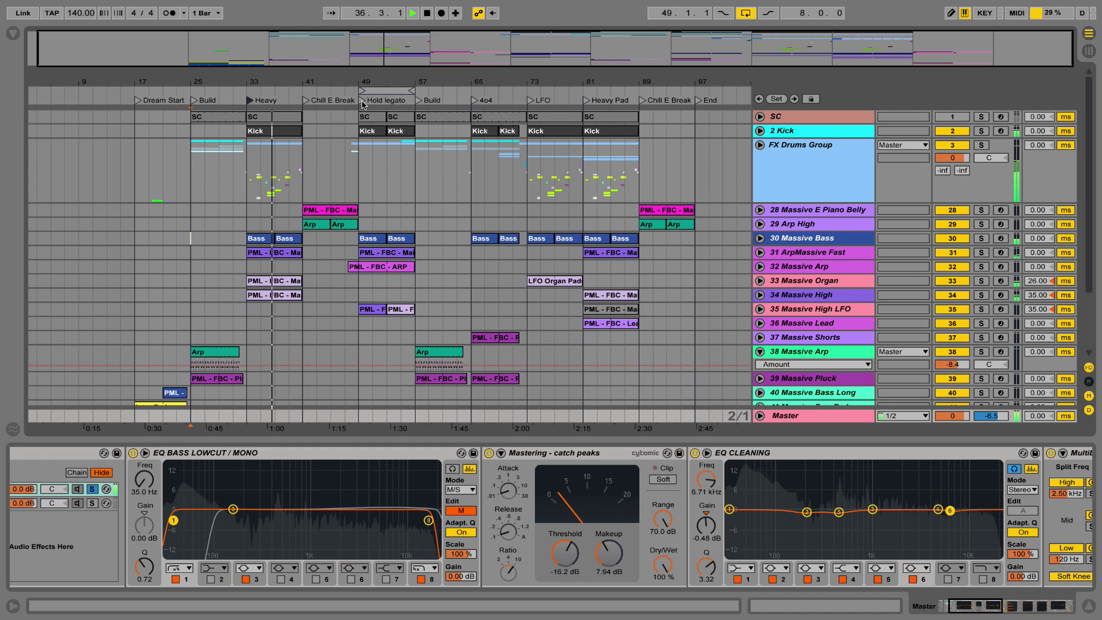
Step: Audition the mix at Hold legato, 4o4, Heavy Pad and back at Hold legato, then stop
left_click(363, 101)
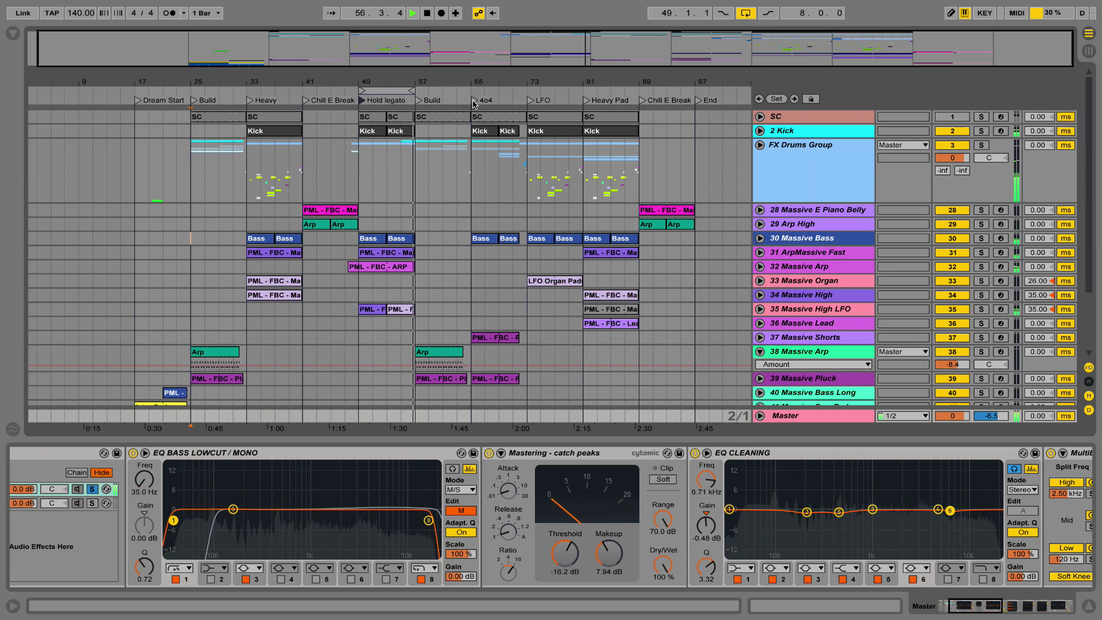
left_click(474, 102)
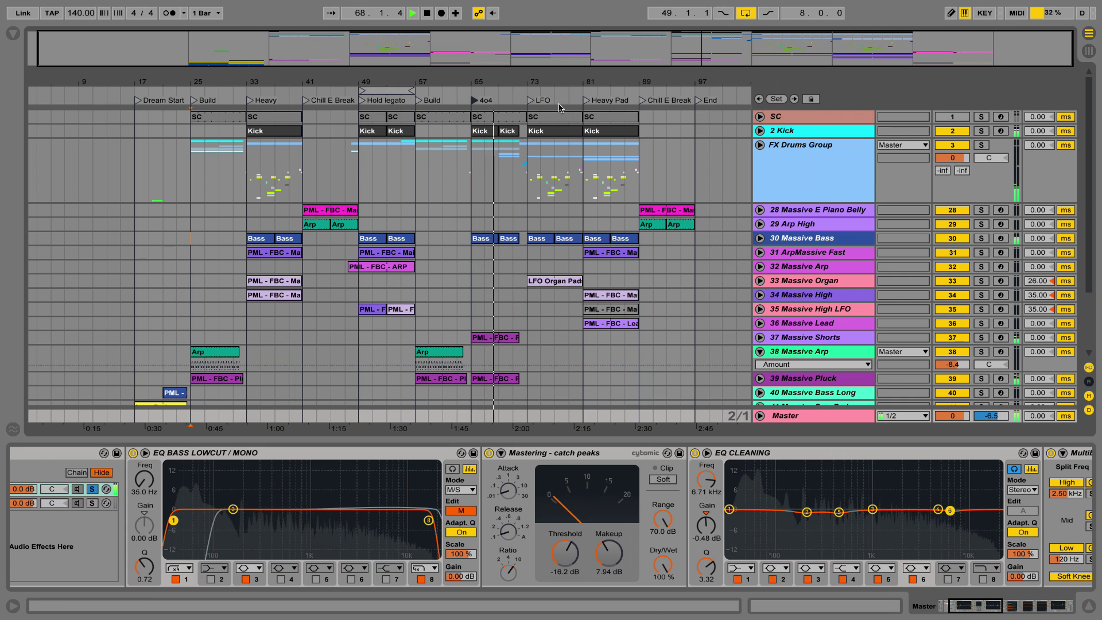
left_click(586, 102)
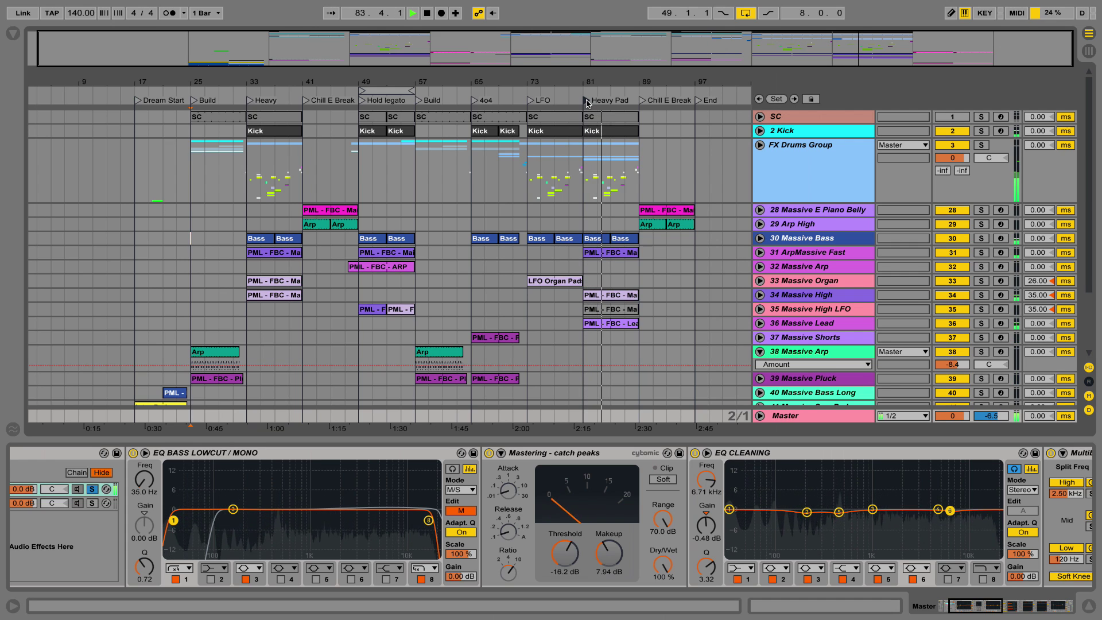
left_click(362, 102)
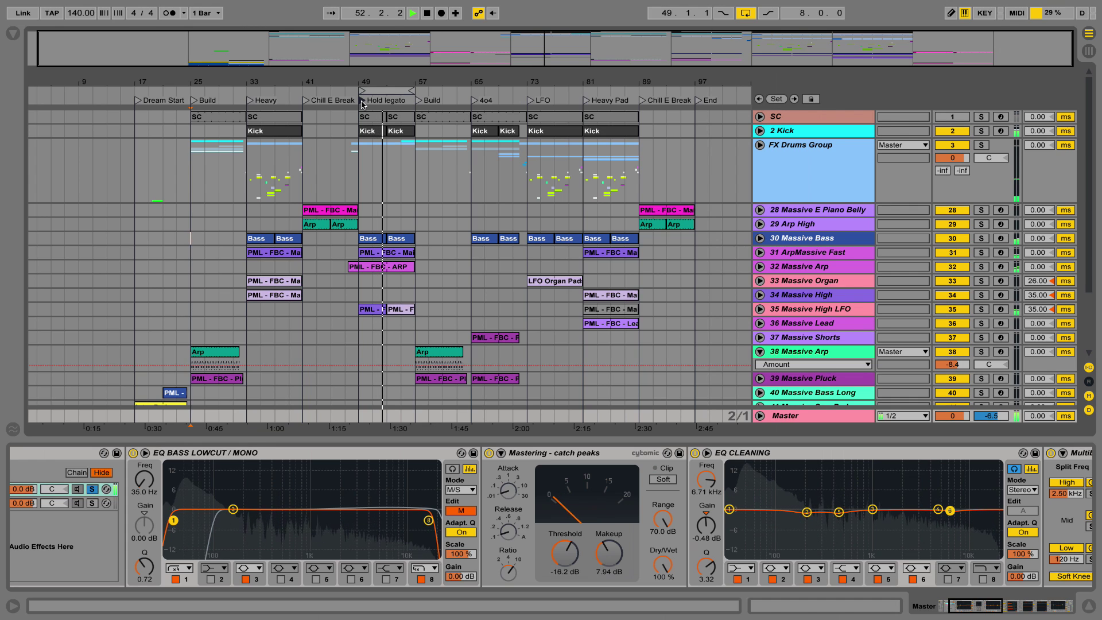
key("space")
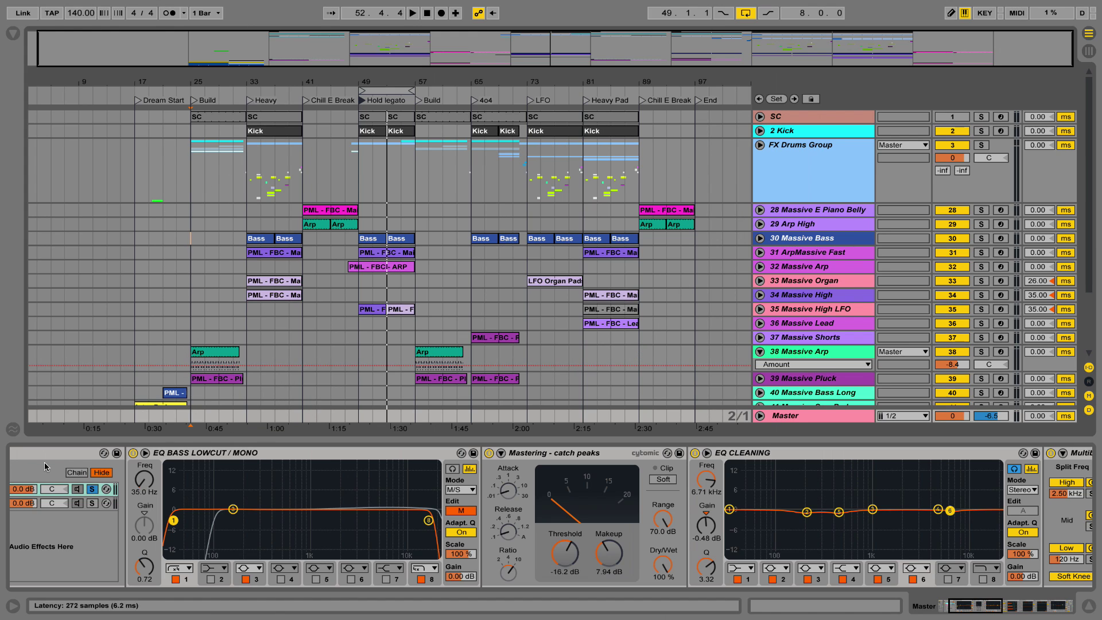
Step: Solo the unprocessed No Chain branch of PML Mastering1 and listen to it from Hold legato
left_click_drag(962, 613, 960, 613)
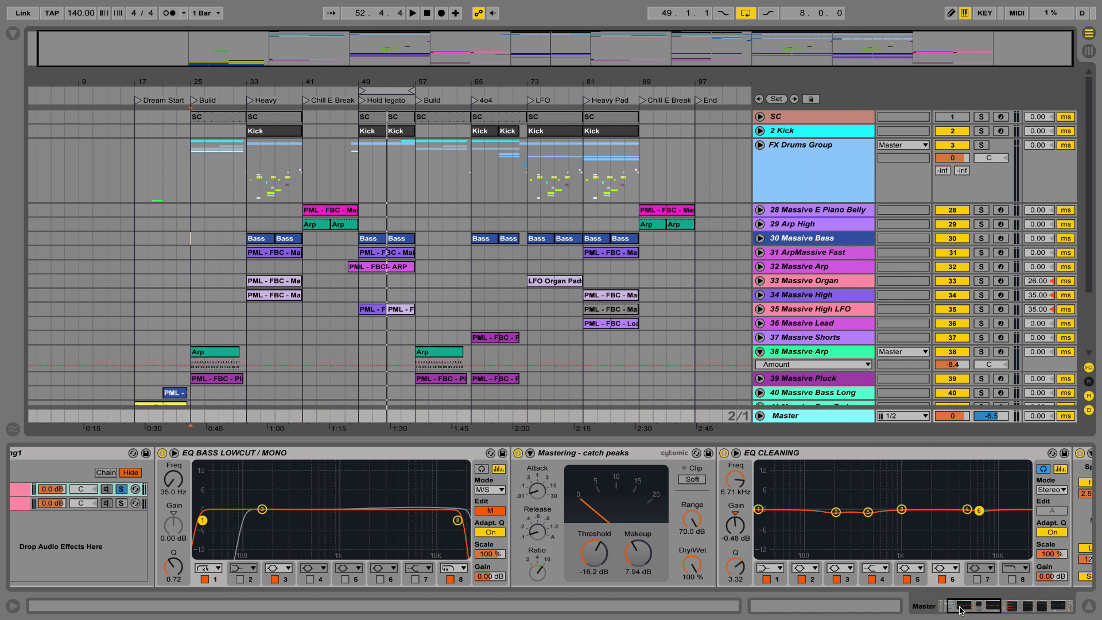
mouse_move(961, 610)
left_mouse_down()
mouse_move(1028, 616)
mouse_move(942, 605)
left_mouse_up()
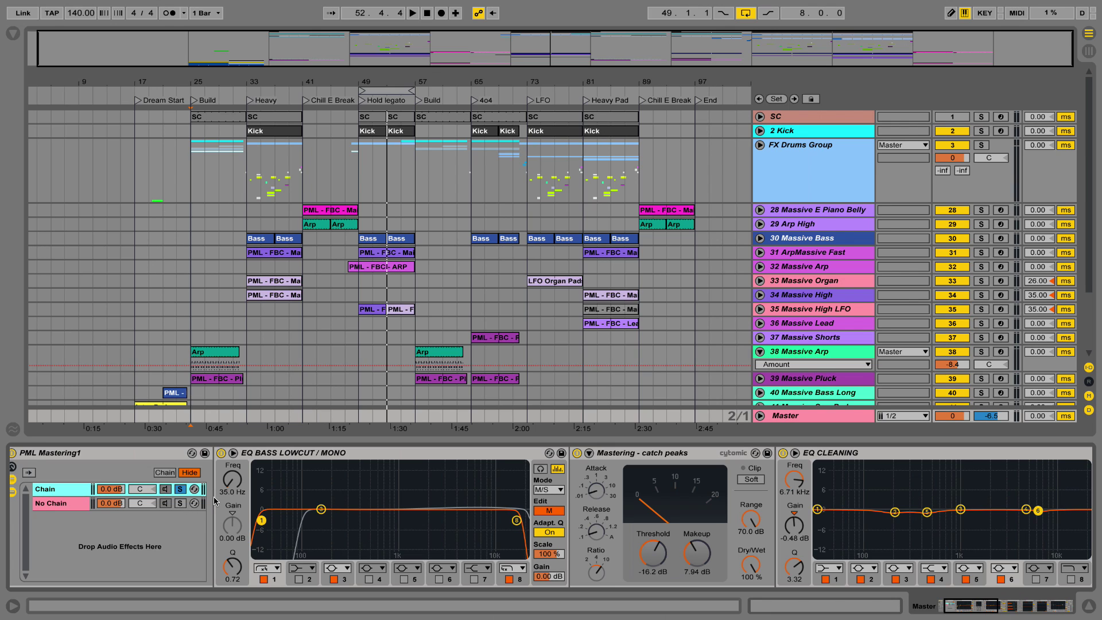
left_click(75, 505)
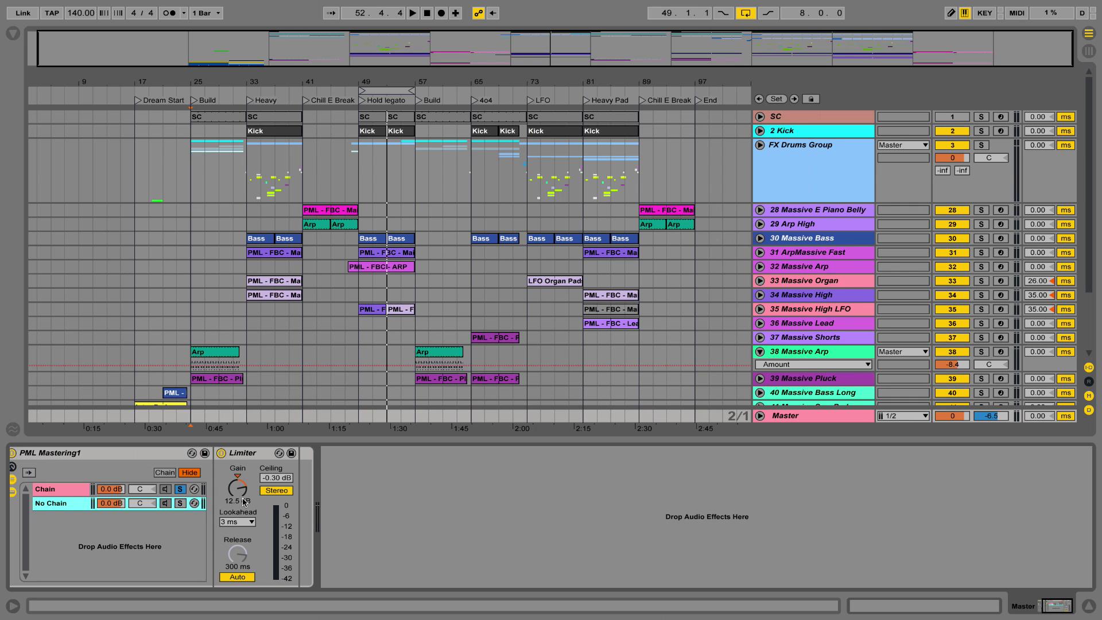
left_click(180, 503)
left_click(362, 101)
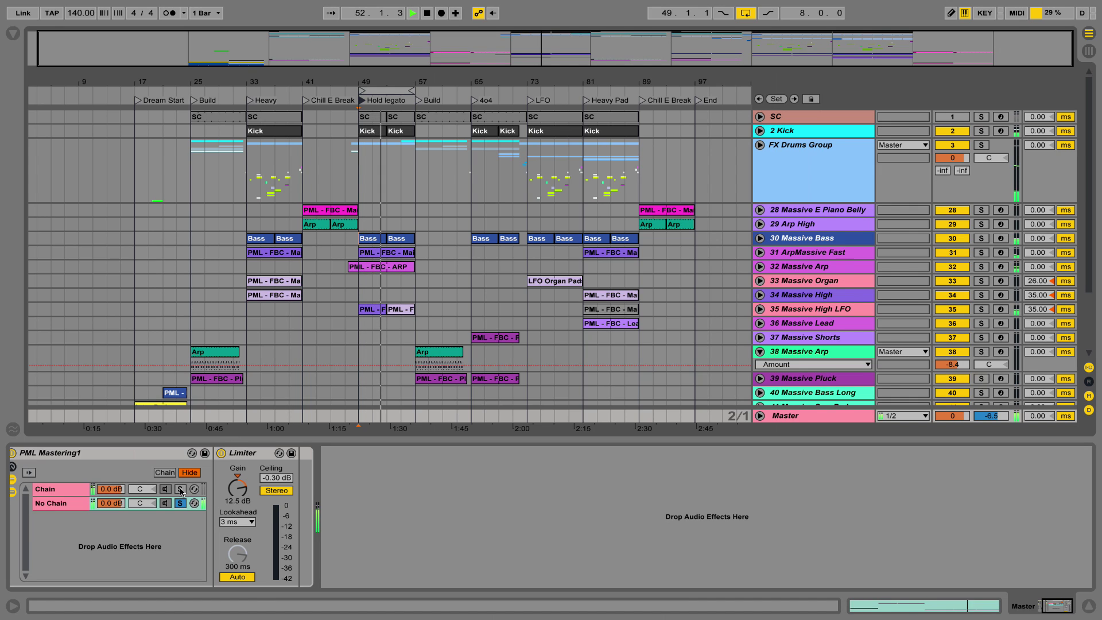
key("space")
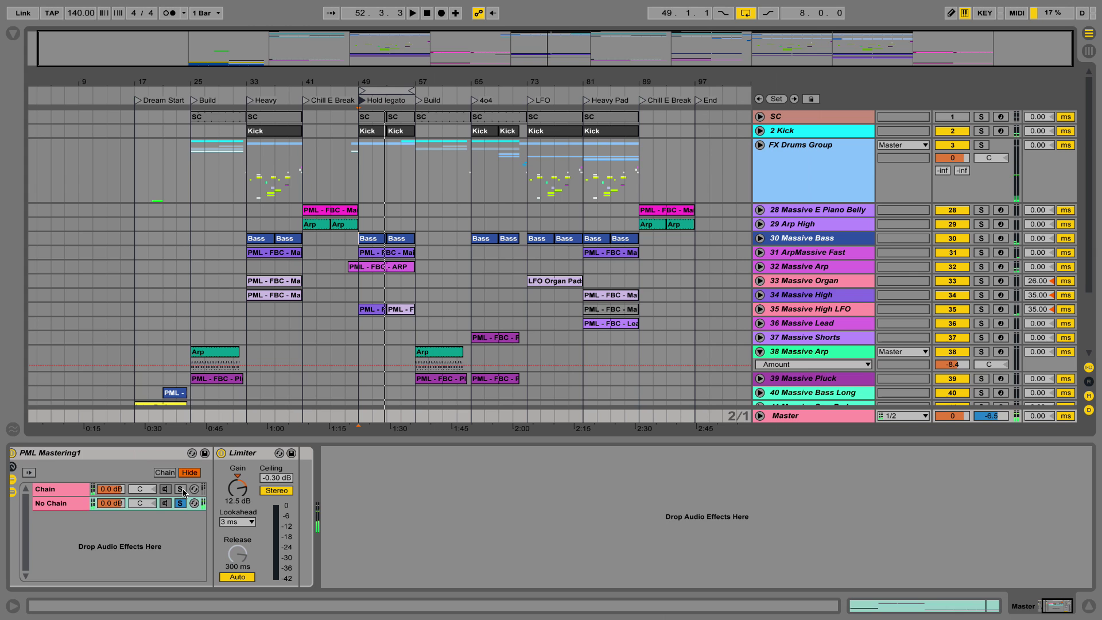
Step: Solo the processed Chain branch again and audition it before stopping playback
left_click(181, 489)
key("space")
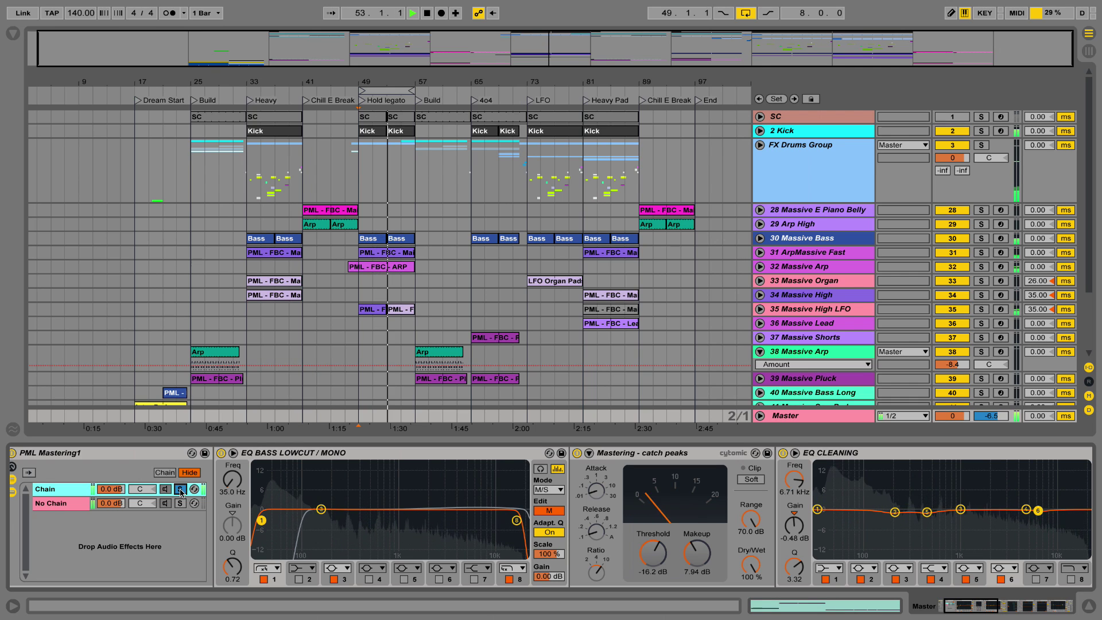
left_click(181, 491)
key("space")
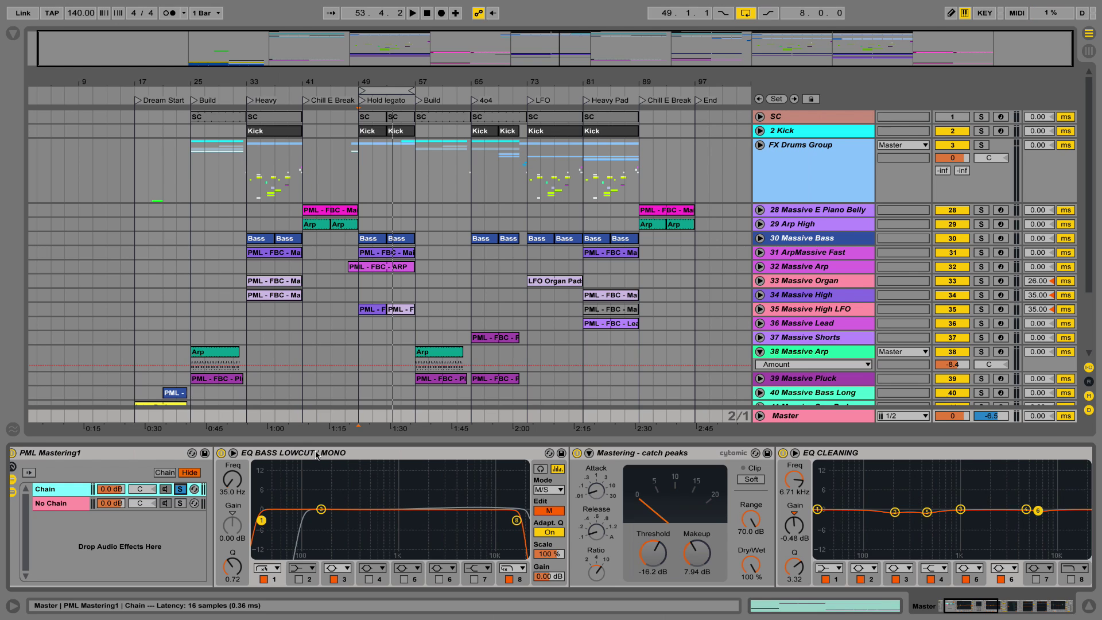
left_click(350, 472)
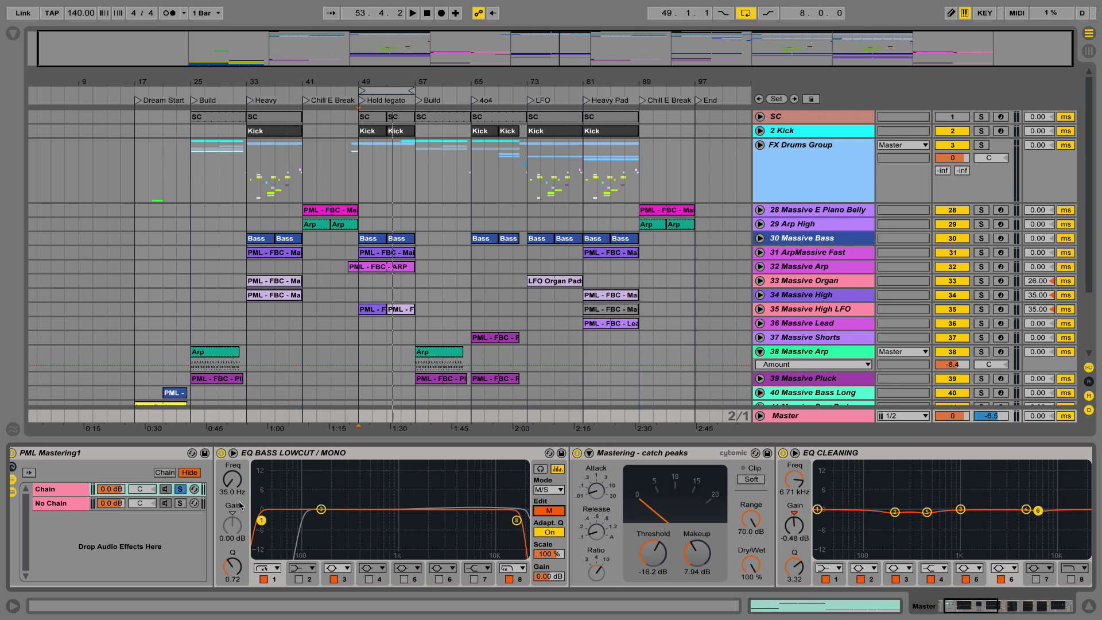
left_click(554, 513)
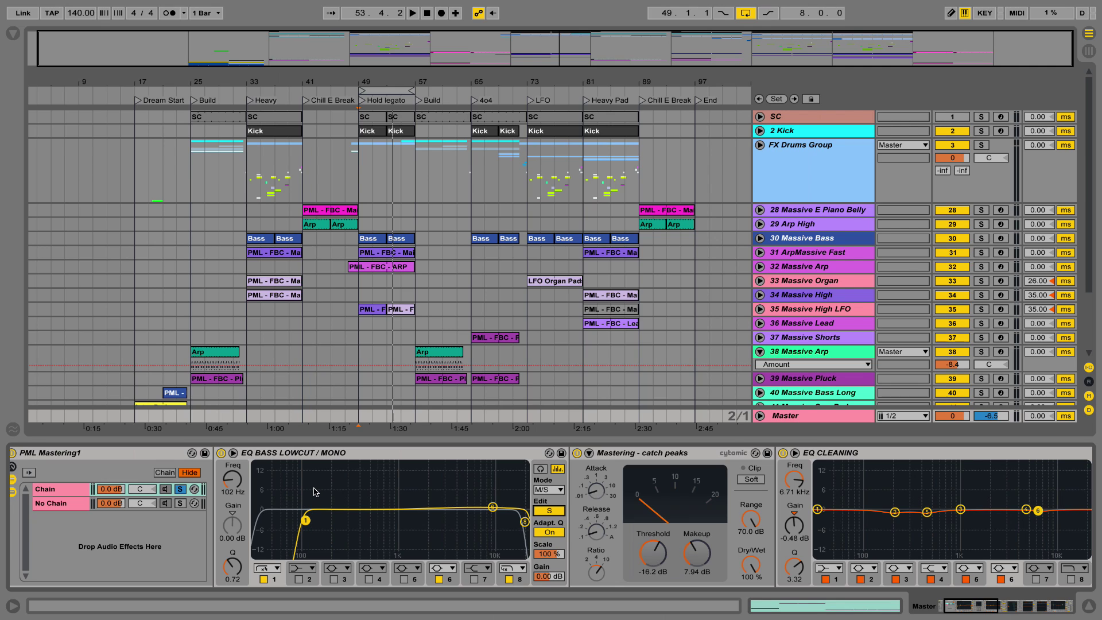
left_click(548, 512)
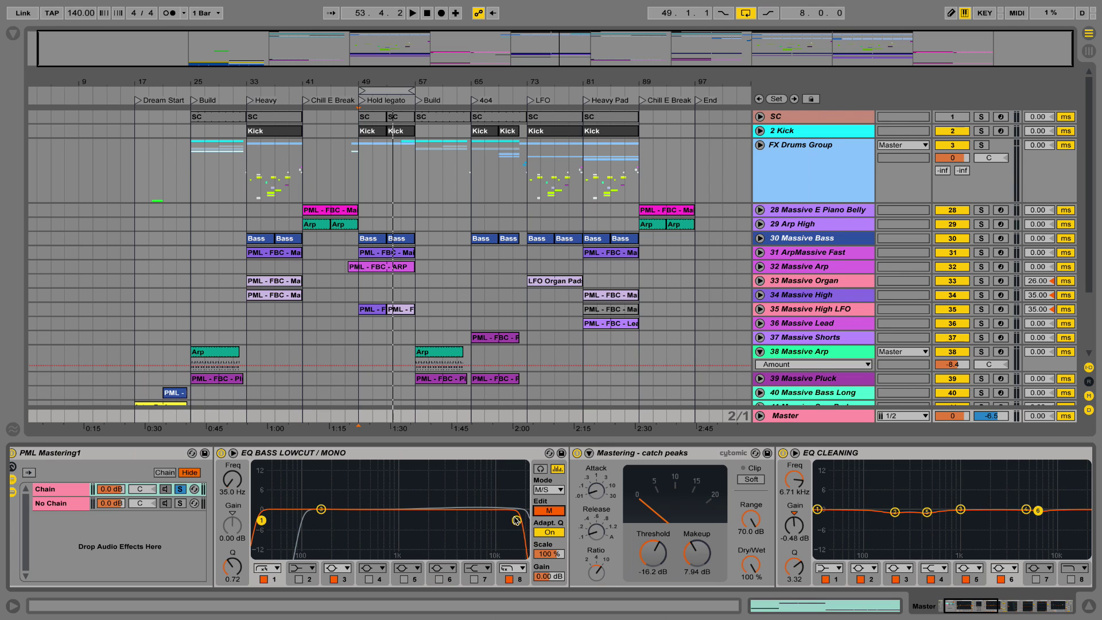
left_click(516, 521)
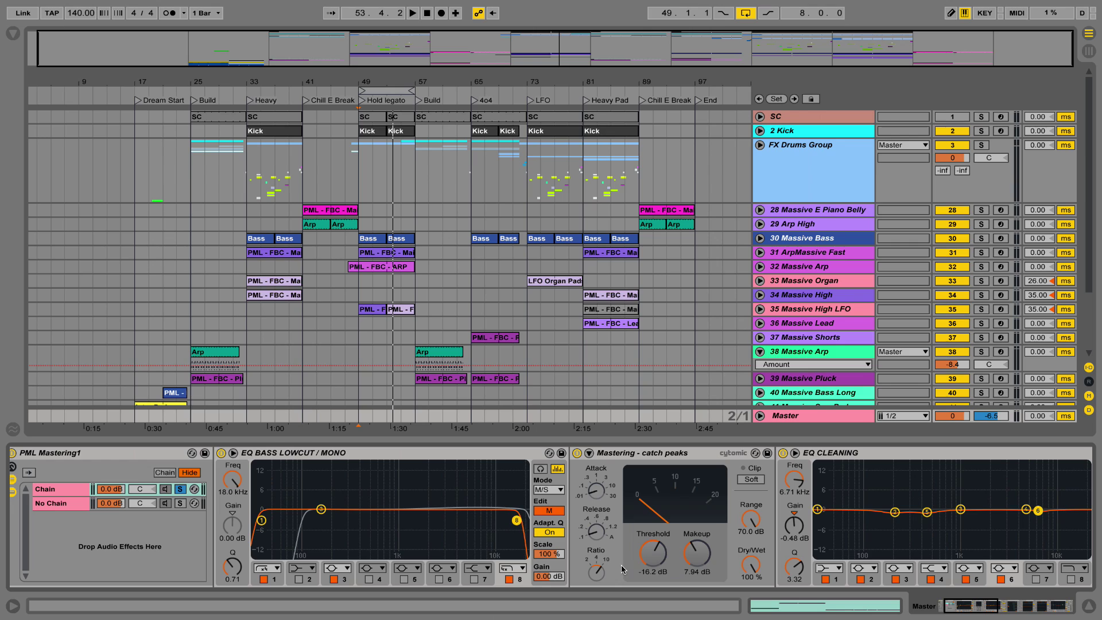
Step: Lower the Mastering - catch peaks compressor threshold to -16.5 dB during playback, then stop
left_click(646, 459)
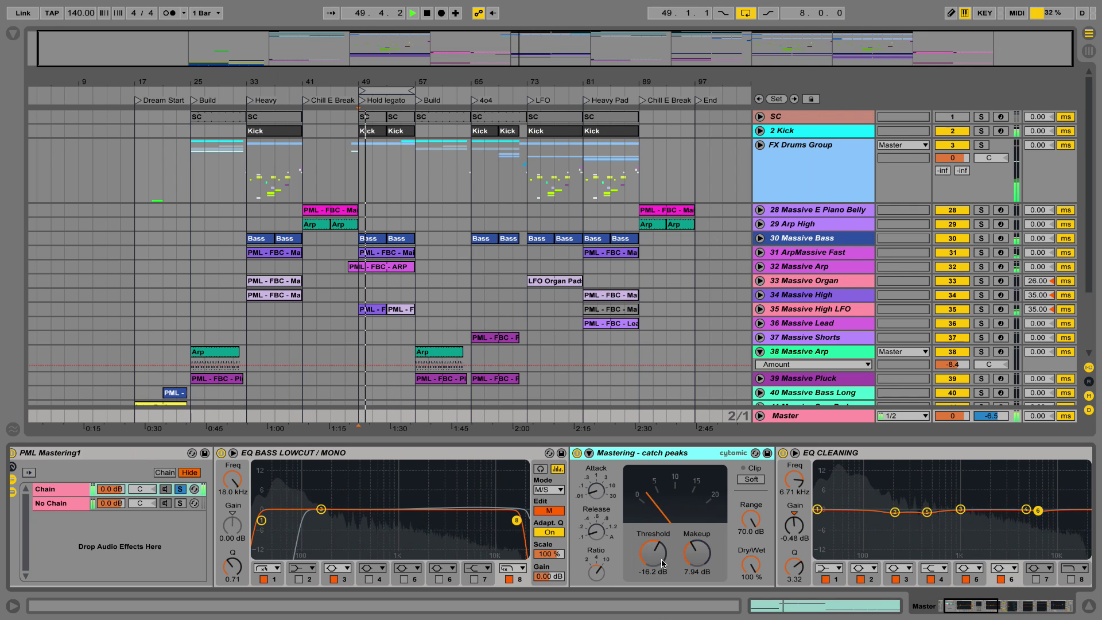
mouse_move(659, 558)
left_mouse_down()
mouse_move(659, 536)
mouse_move(658, 560)
left_mouse_up()
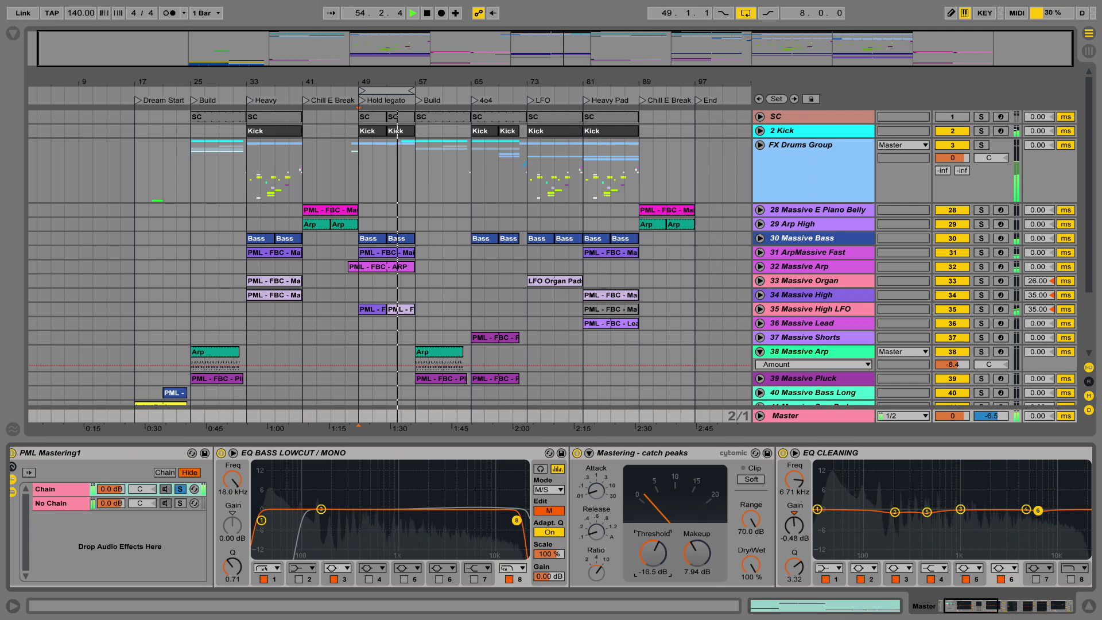
key("space")
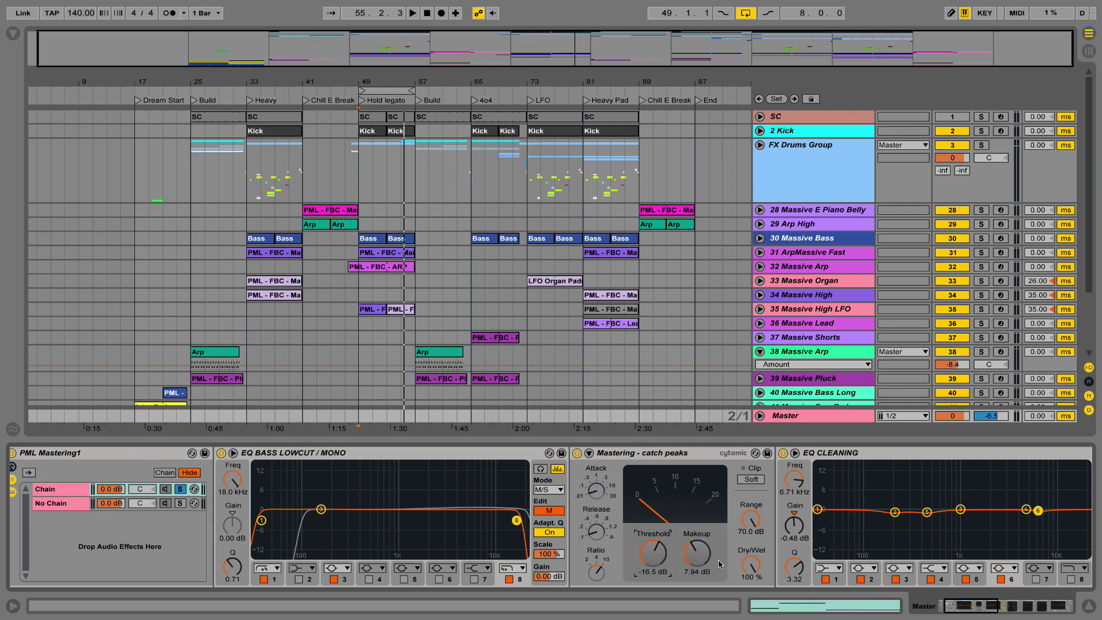
Step: Inspect EQ CLEANING bands 2 (200 Hz), 5 (444 Hz) and 6 (6.71 kHz, -0.48 dB, Q 3.32)
left_click(979, 608)
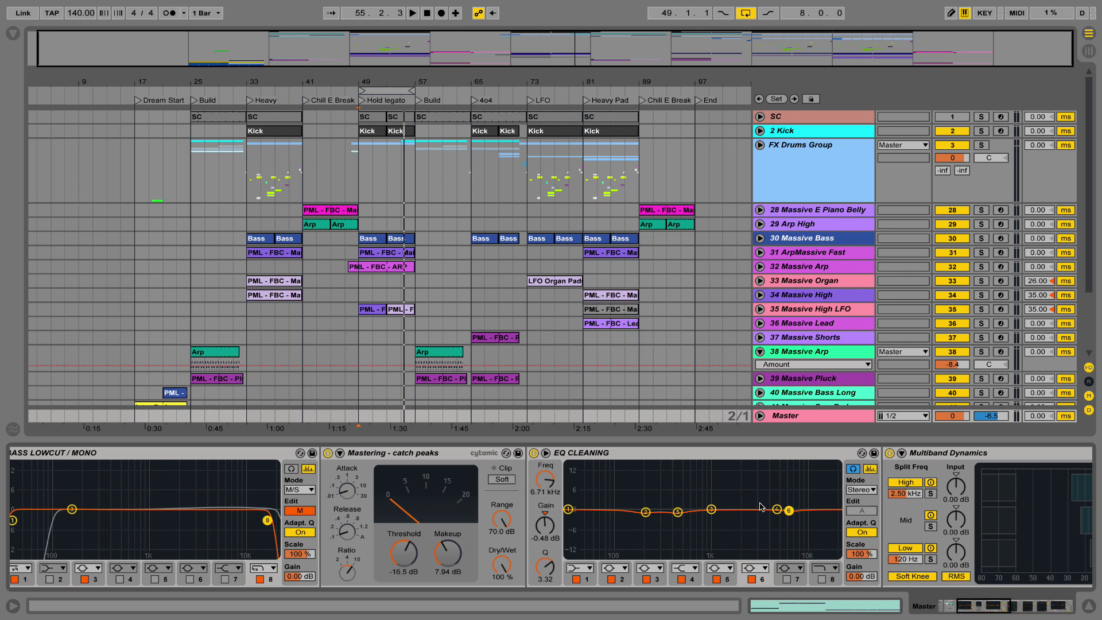
left_click(646, 512)
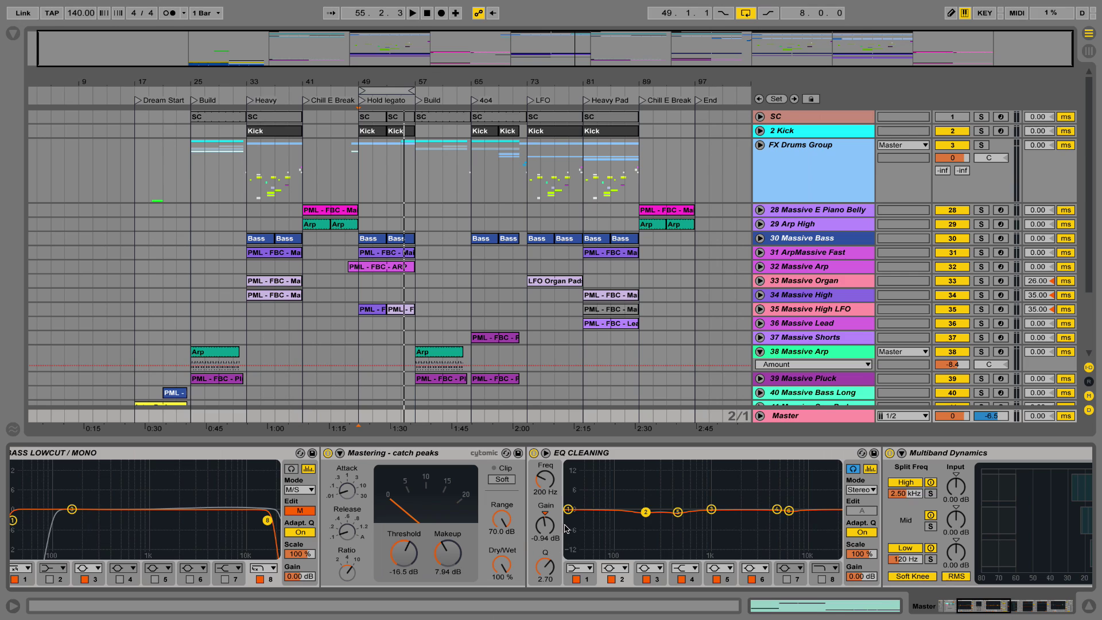
left_click(677, 512)
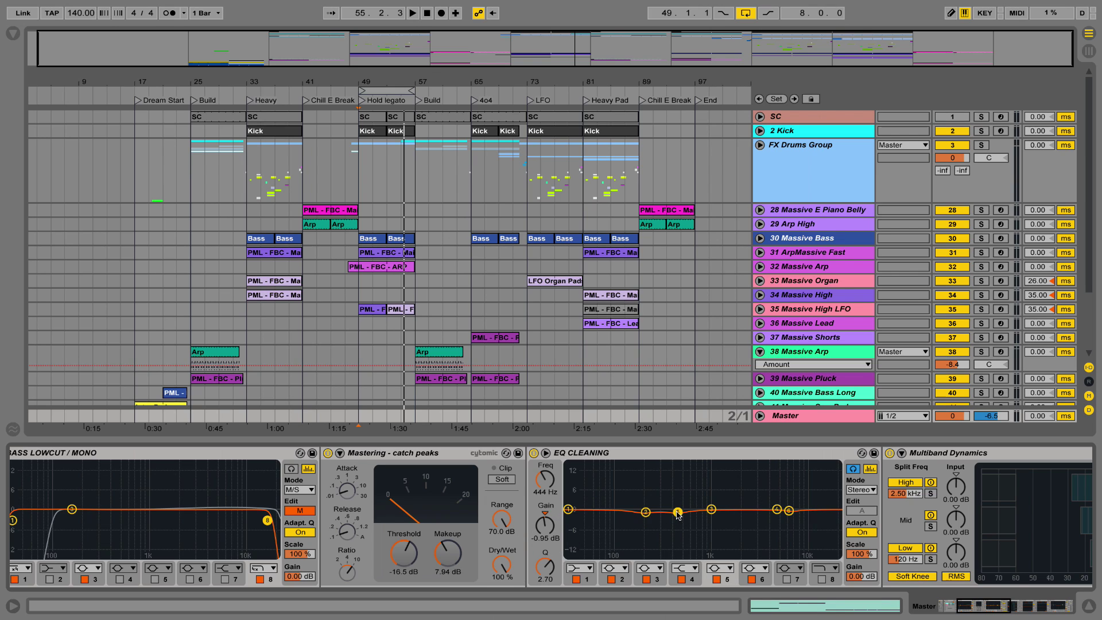
left_click(789, 511)
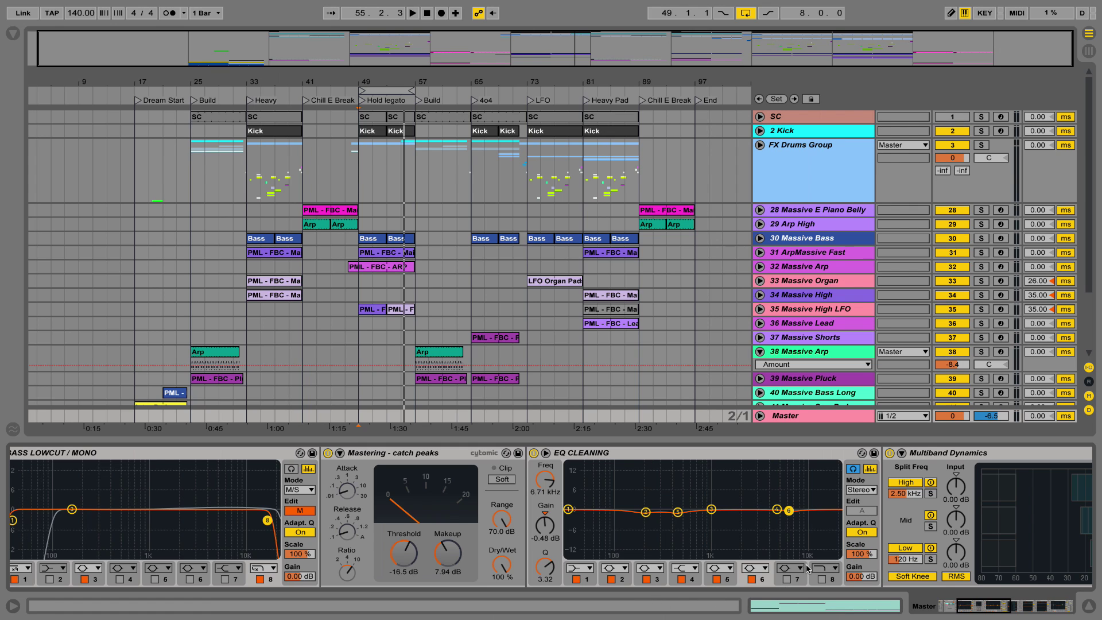
Step: Scroll the chain right and toggle EQ CLEANING's enlarged curve display on and back off
left_click_drag(987, 612, 1008, 613)
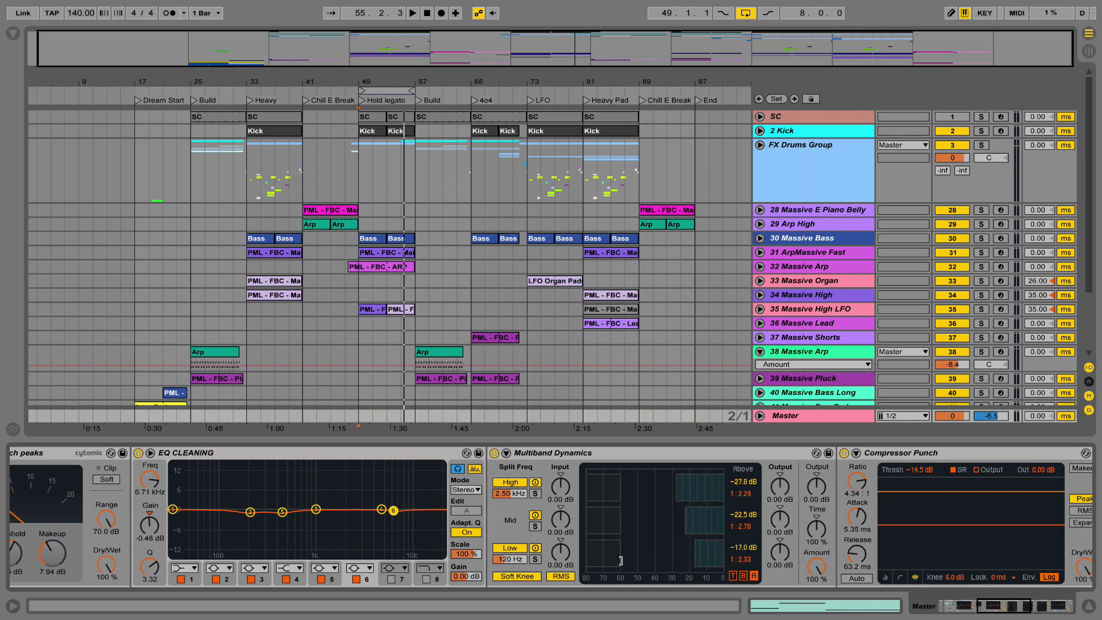
left_click(150, 453)
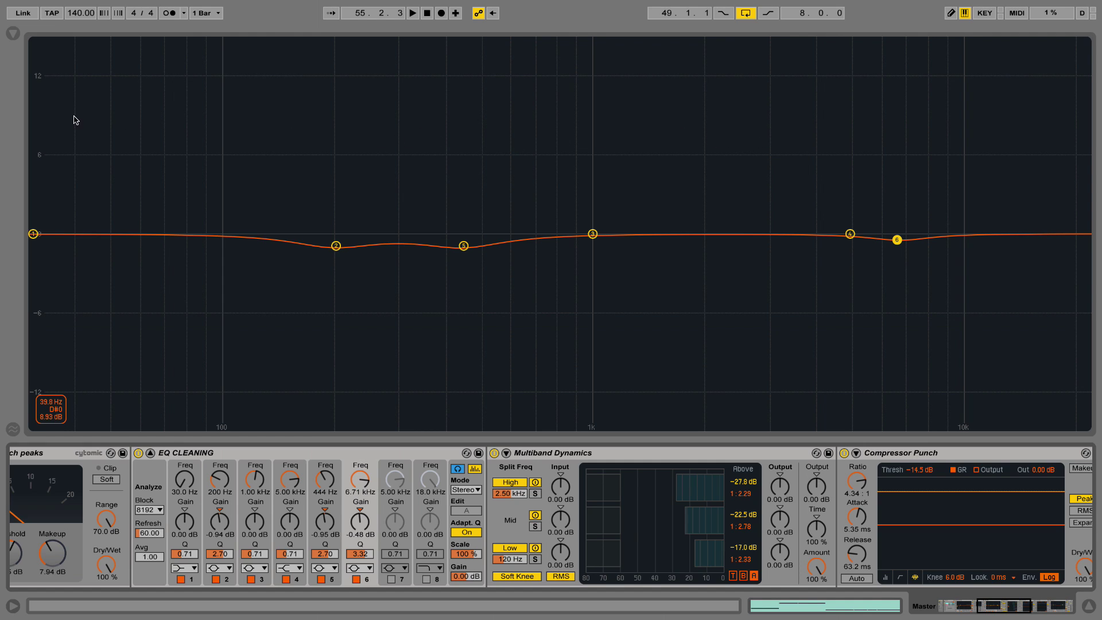
left_click(151, 454)
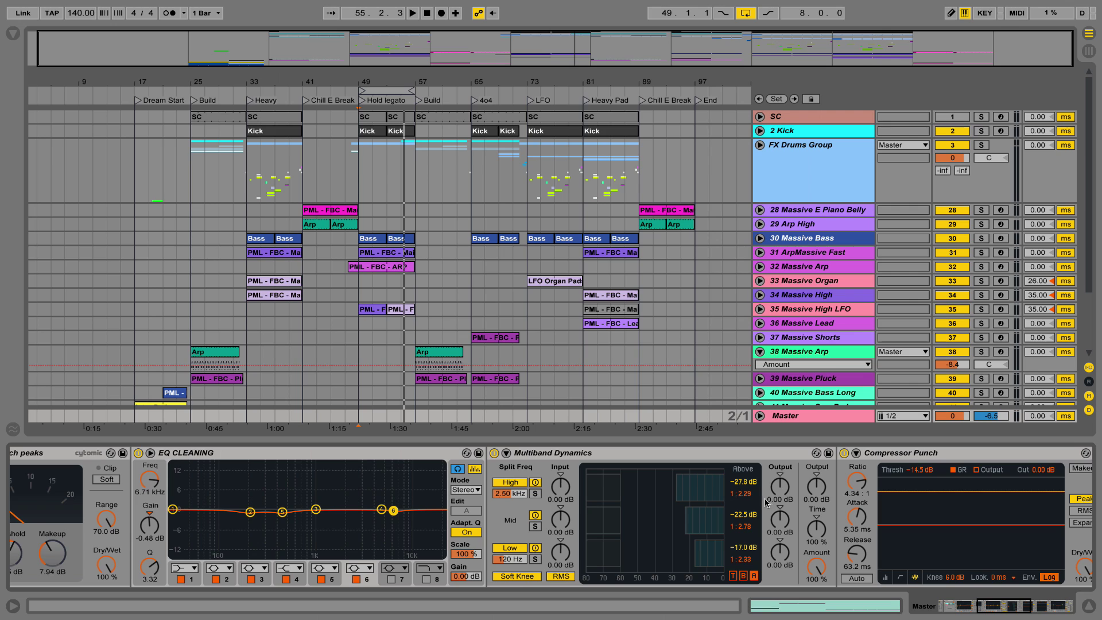
key("space")
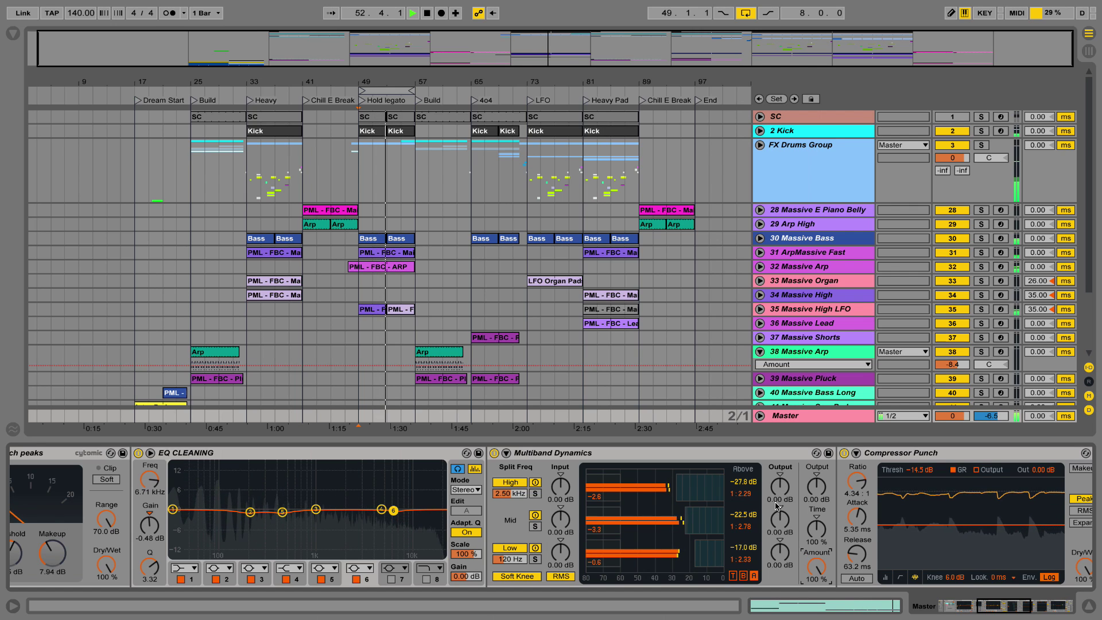
key("space")
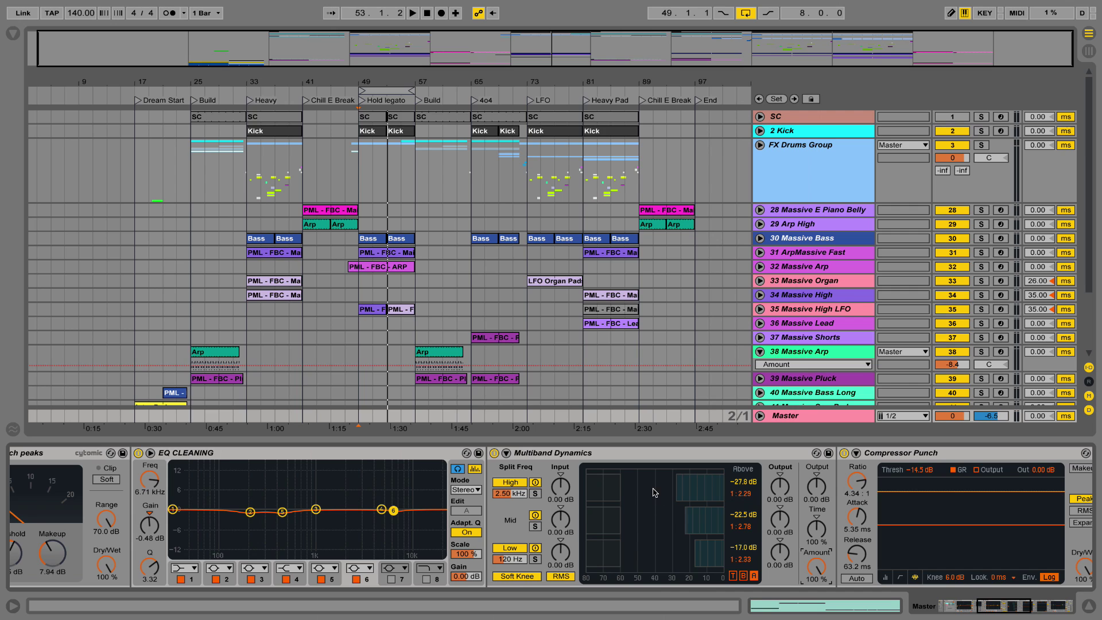
key("space")
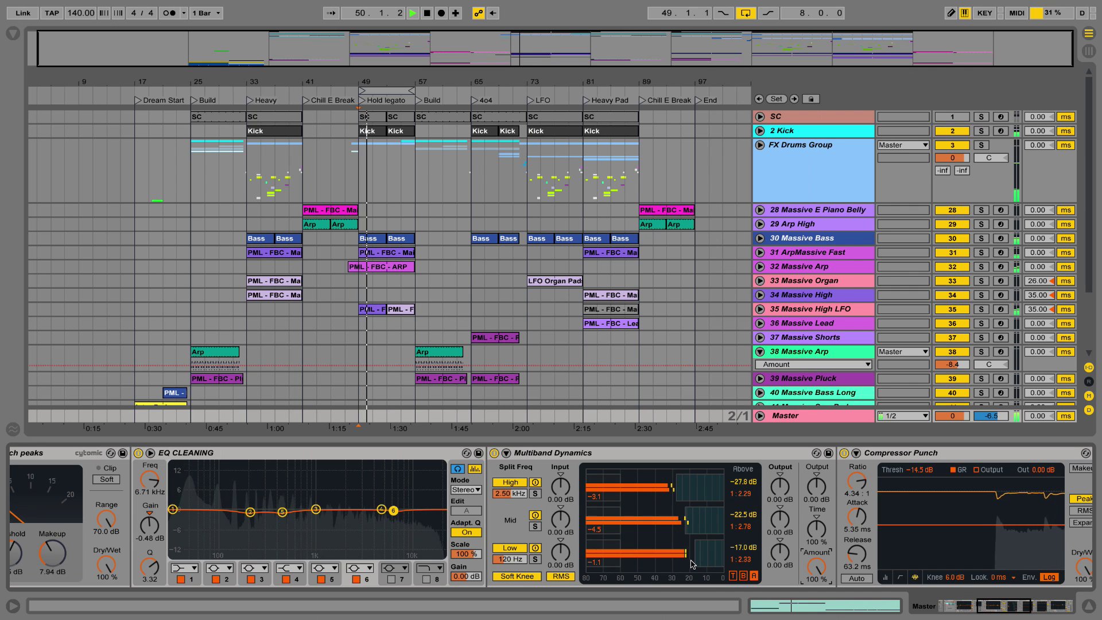
key("space")
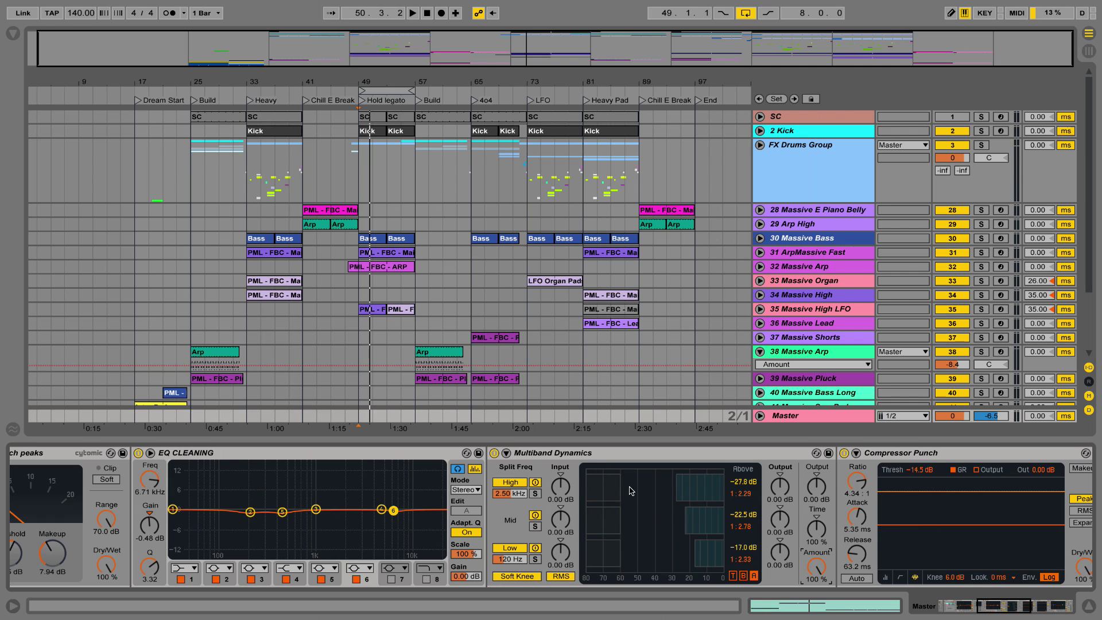
key("space")
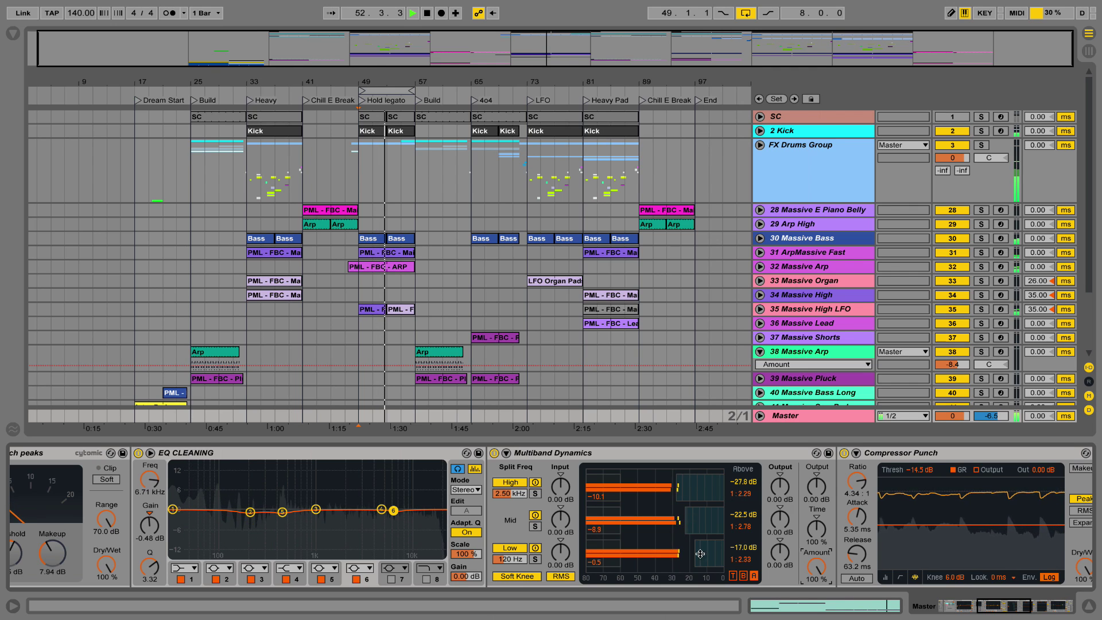
key("space")
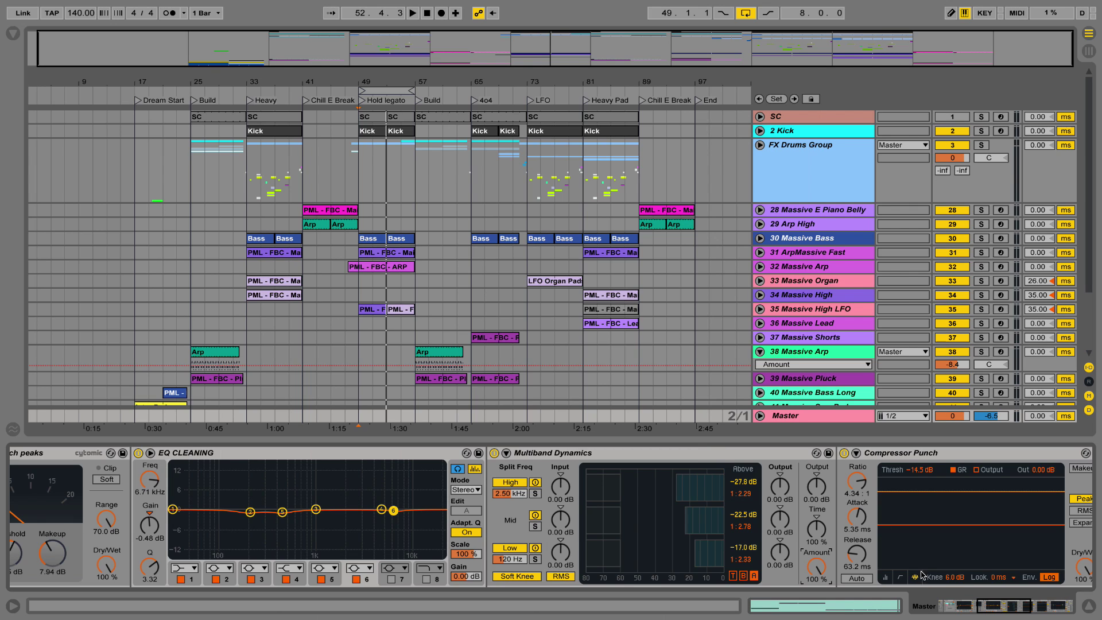
Step: Scroll the device chain to Compressor Punch (4.34:1) and Compressor Sustain (9.00:1, -15.7 dB)
left_click_drag(1000, 607, 991, 607)
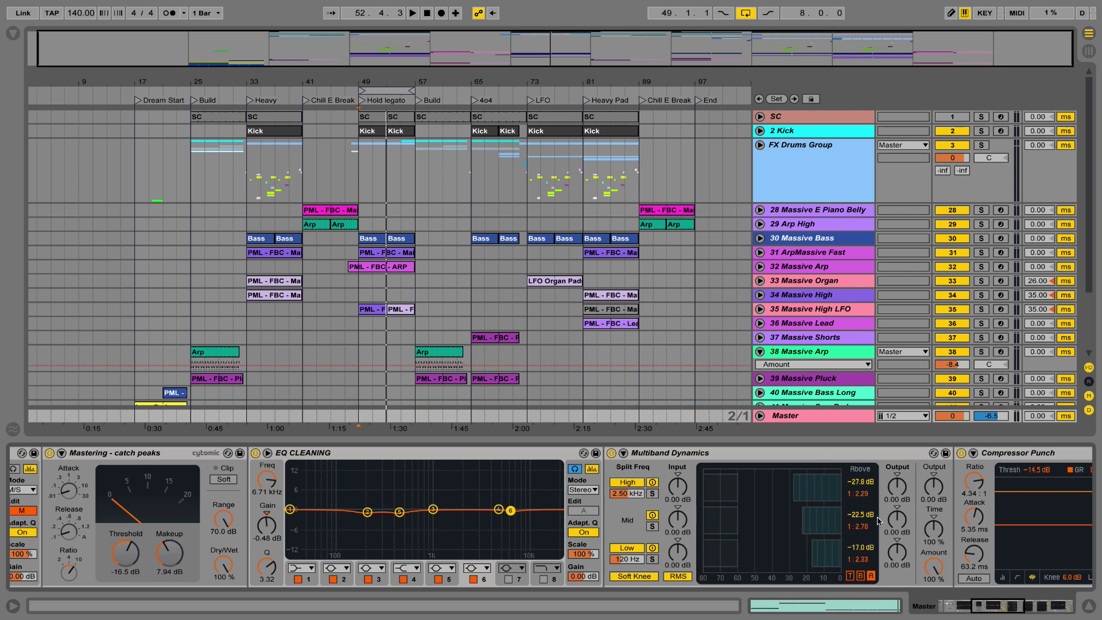
left_click(997, 611)
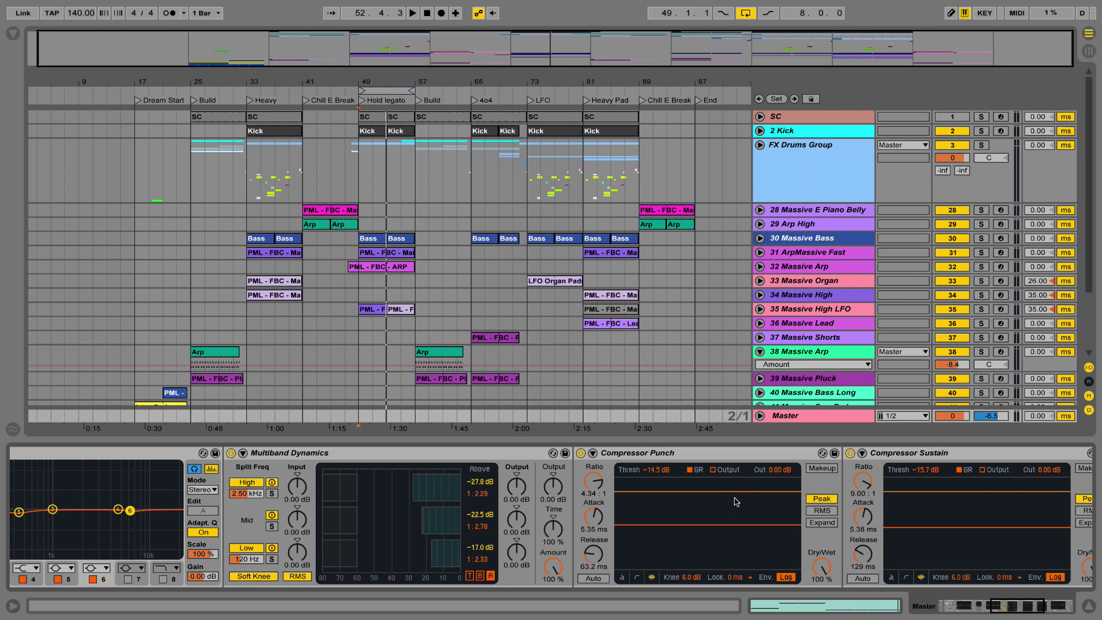
Step: Blend Compressor Punch's Dry/Wet down from fully wet to 52 %
left_click_drag(1014, 604, 1019, 606)
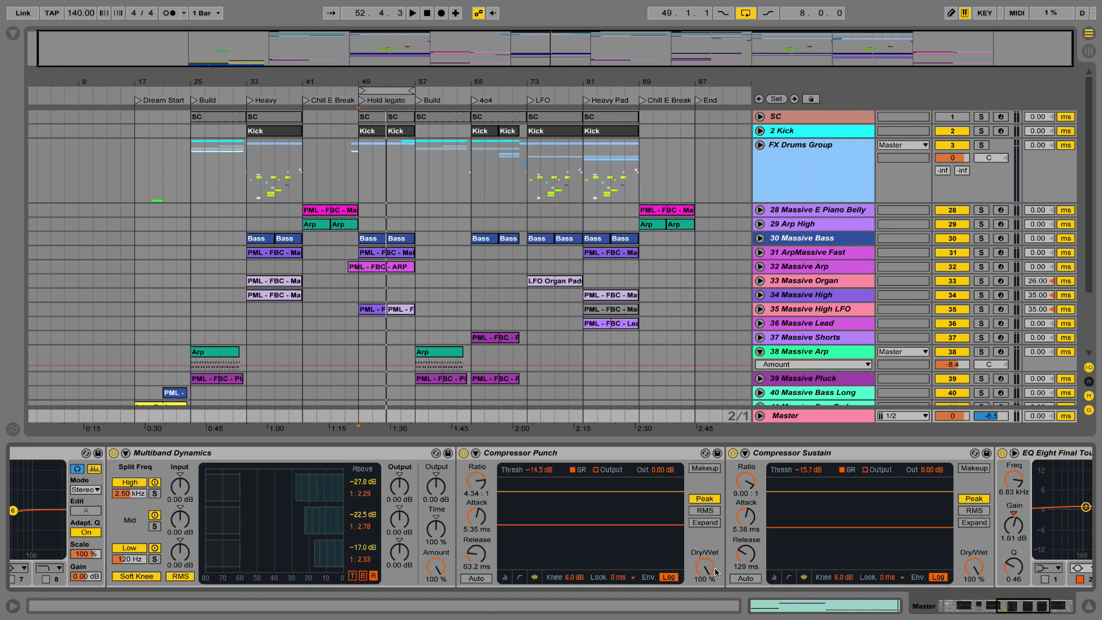
mouse_move(706, 567)
left_mouse_down()
mouse_move(706, 597)
mouse_move(706, 552)
mouse_move(707, 598)
mouse_move(712, 559)
left_mouse_up()
Step: Raise Compressor Punch's Dry/Wet back to 100 %
left_click_drag(712, 572, 712, 540)
Step: Scroll to EQ Eight Final Touch and inspect its 100 Hz +0.95 dB and 6.83 kHz +1.61 dB boosts
left_click_drag(1022, 609, 1033, 608)
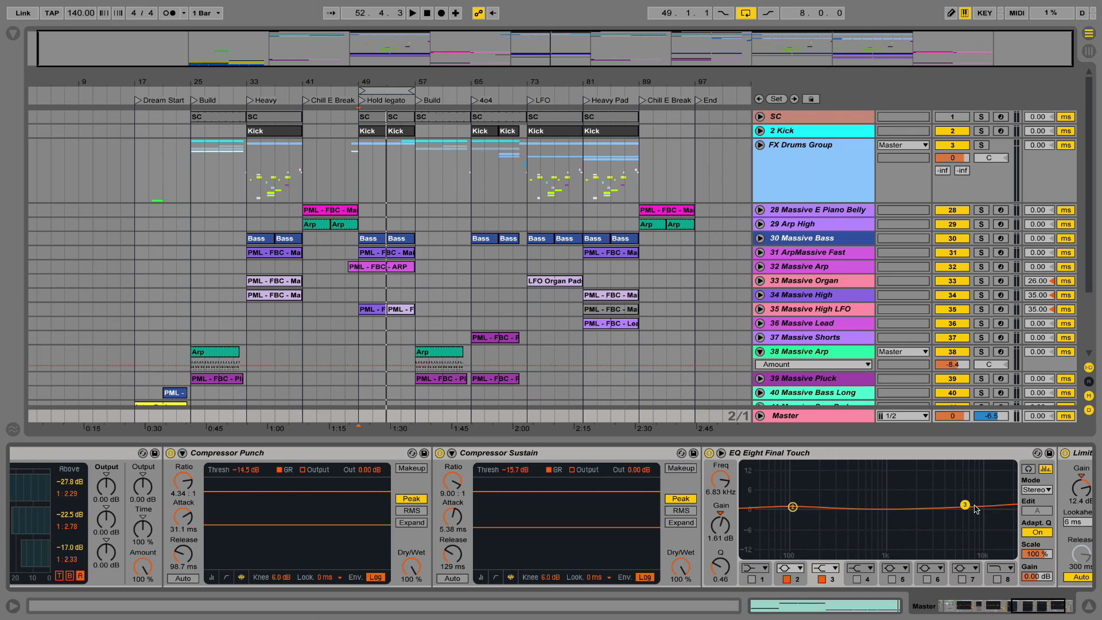
left_click(791, 508)
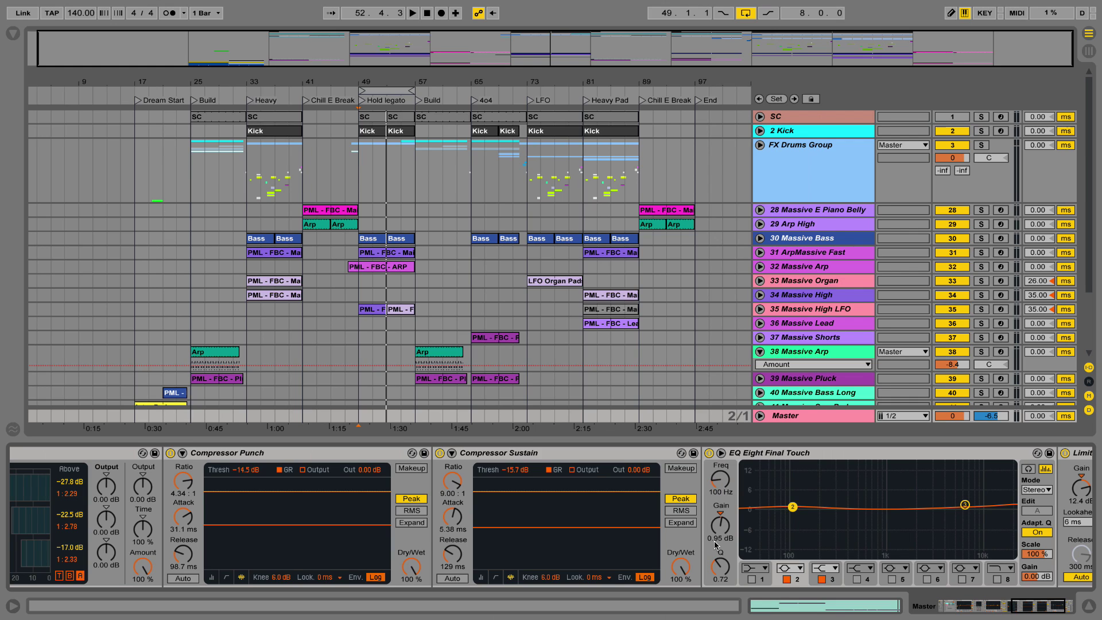
left_click(965, 506)
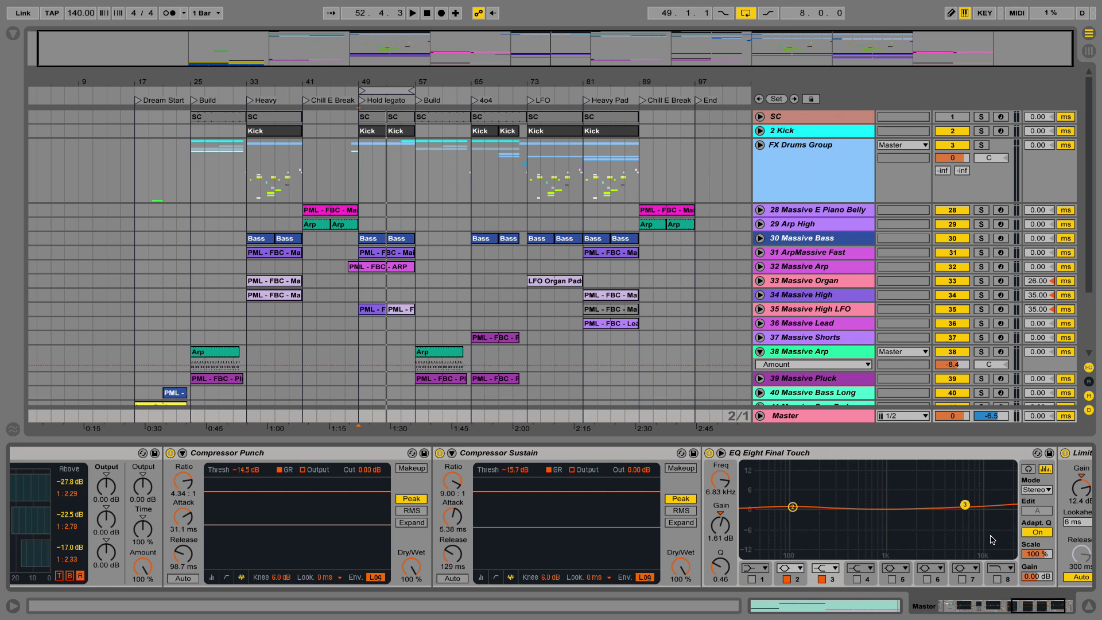
Step: Shift the chain view to show the whole Limiter: 12.4 dB gain, -0.30 dB ceiling
left_click(1022, 606)
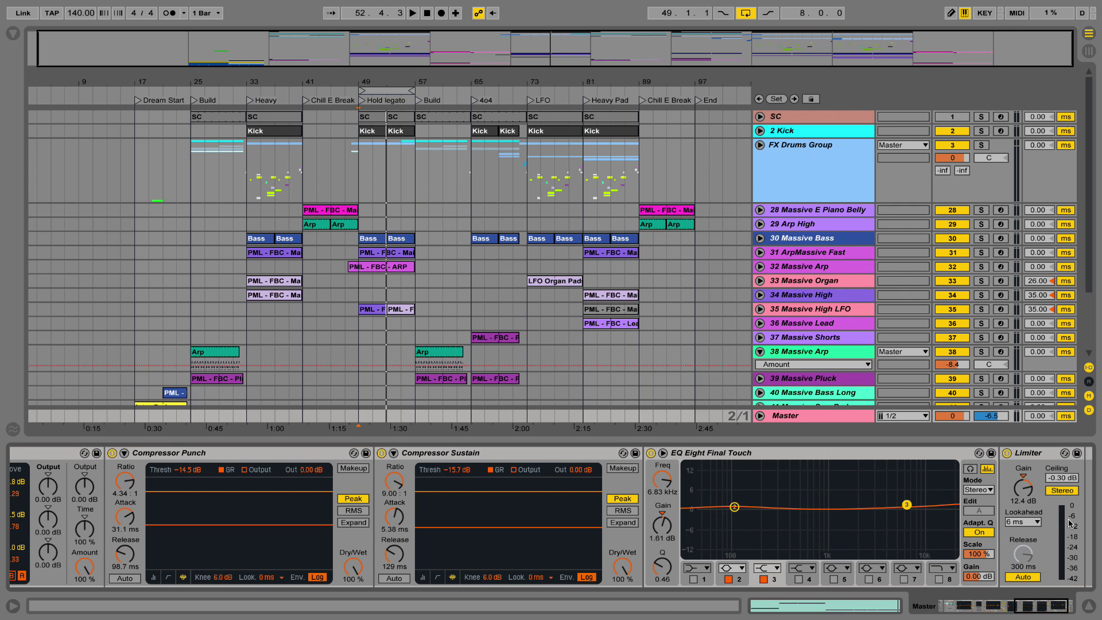
Step: Play from bar 49, A/B the Limiter by bypassing and re-enabling it, then stop playback
key("space")
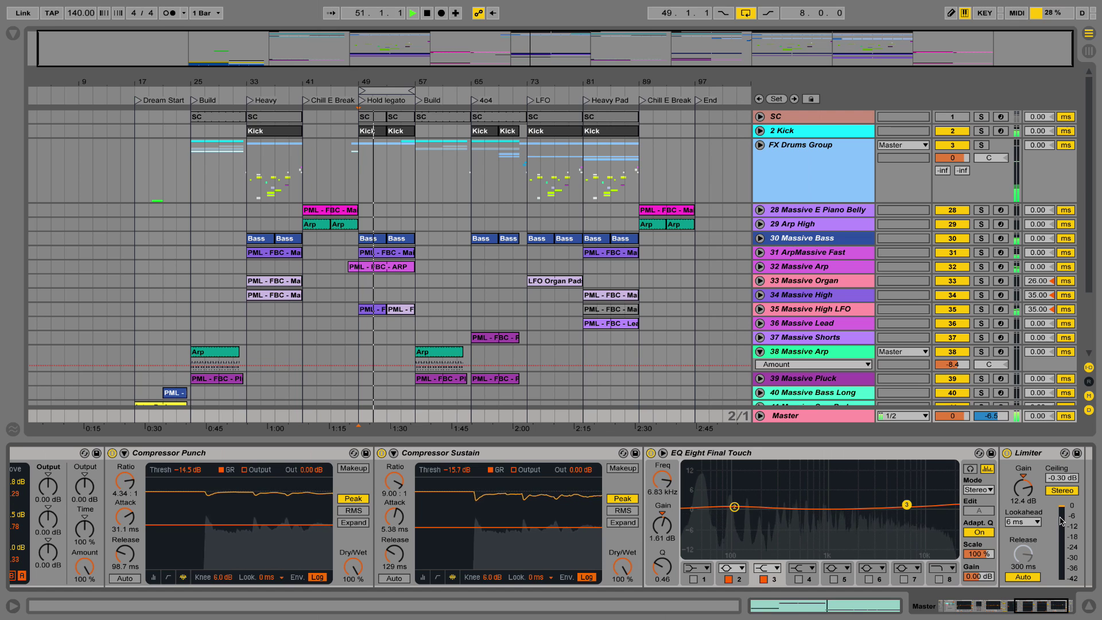
left_click(1008, 454)
left_click(1008, 454)
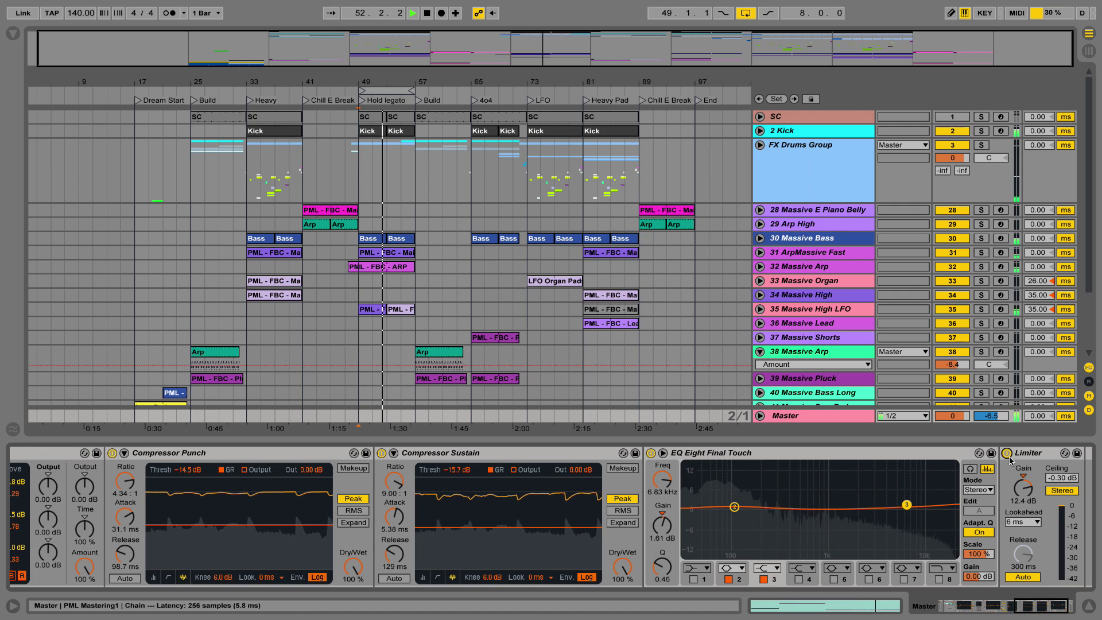
key("space")
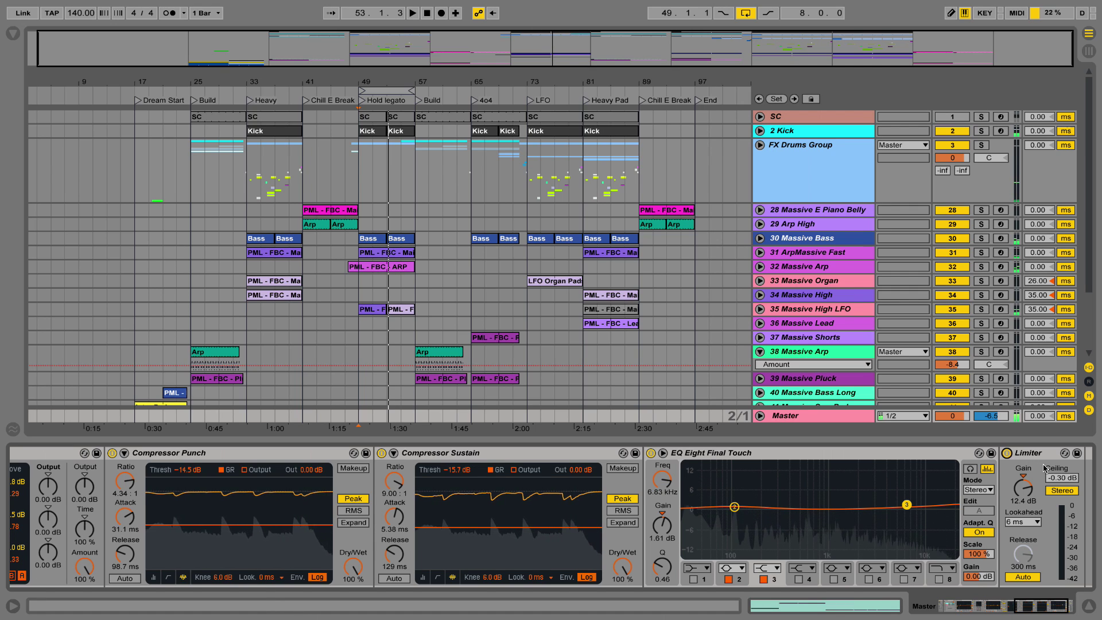